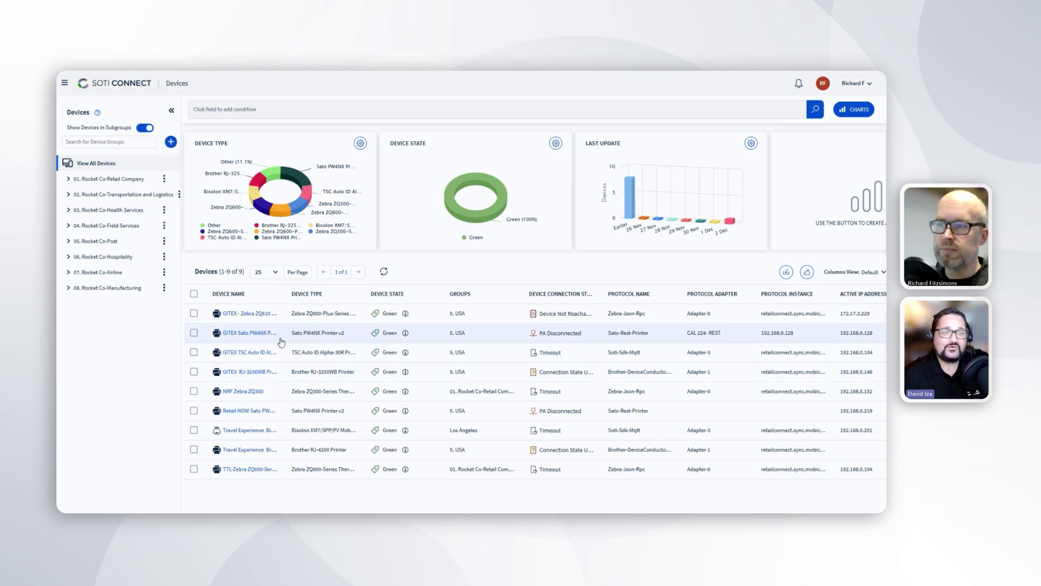
# - Open the GITEX - Zebra ZQ610 Plus details to review MQTT, media, odometer and power
pyautogui.click(263, 315)
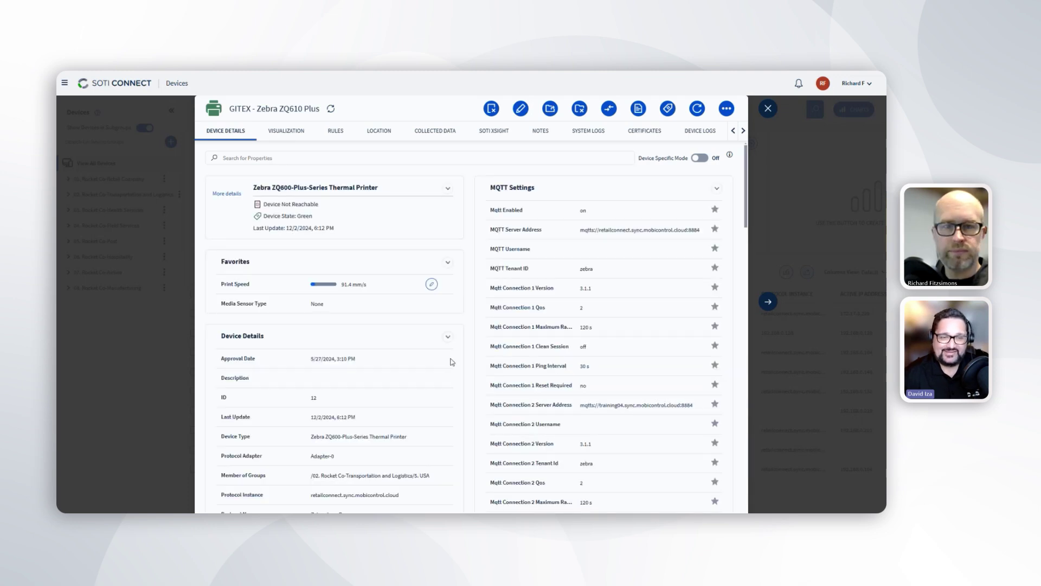
pyautogui.scroll(-3, 581, 365)
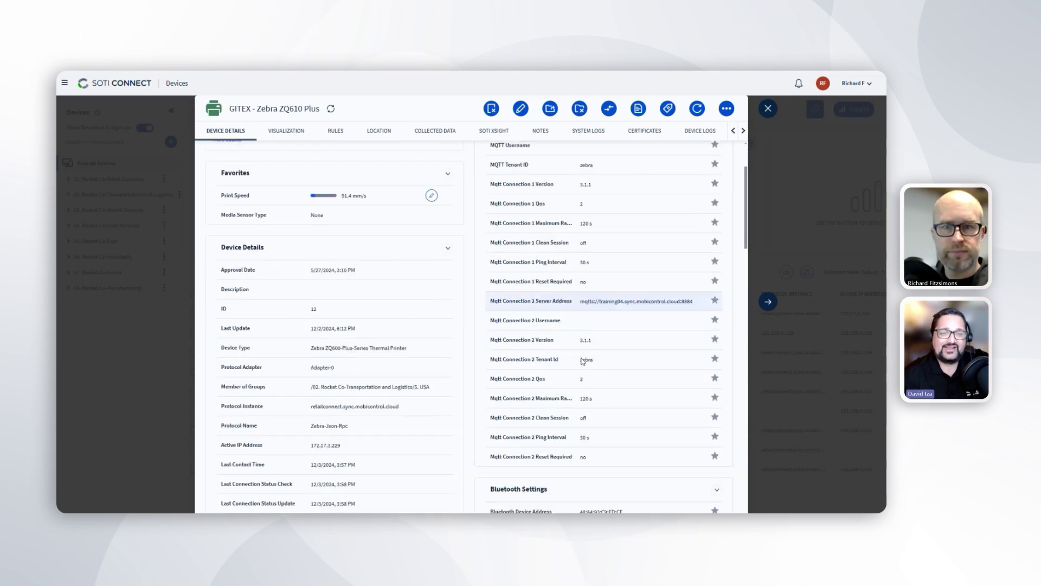
pyautogui.scroll(-2, 582, 360)
pyautogui.scroll(-2, 582, 360)
pyautogui.scroll(-3, 582, 360)
pyautogui.scroll(-1, 582, 362)
pyautogui.scroll(-5, 582, 361)
pyautogui.scroll(-3, 582, 361)
pyautogui.scroll(-3, 582, 361)
pyautogui.scroll(-2, 583, 361)
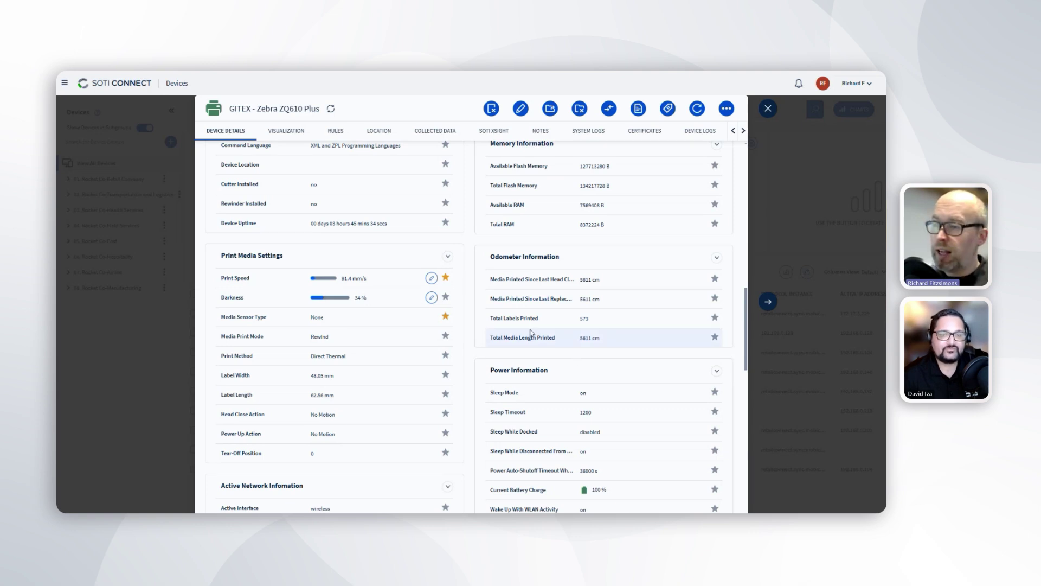
pyautogui.scroll(-1, 527, 331)
pyautogui.scroll(-3, 527, 330)
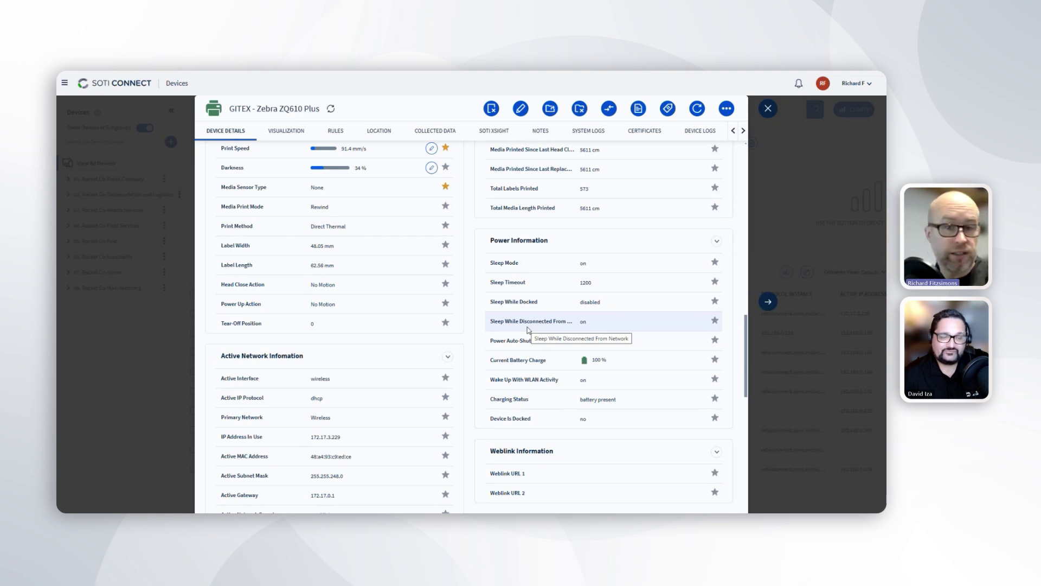
pyautogui.scroll(-3, 527, 330)
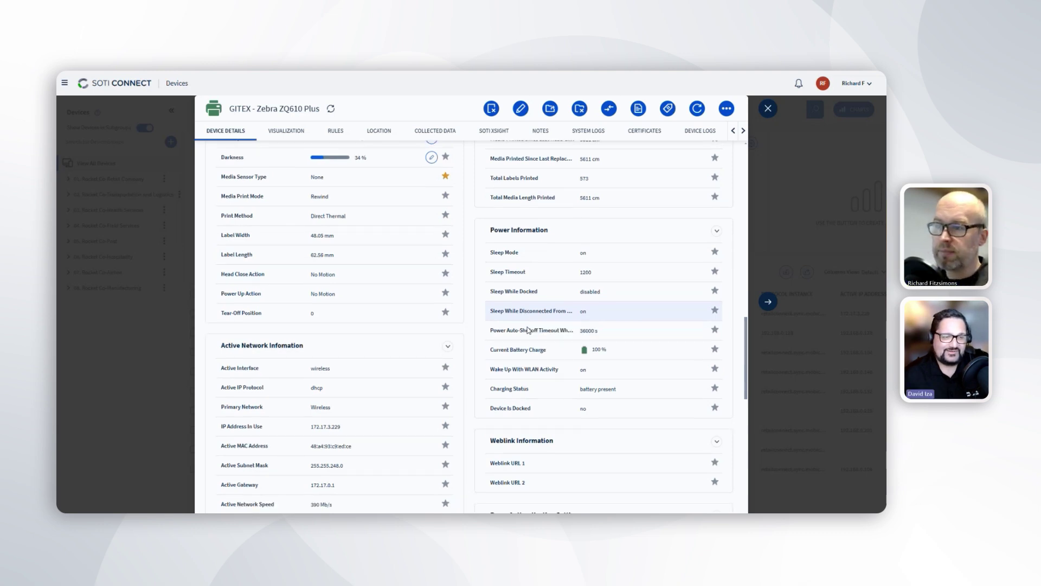
pyautogui.scroll(-3, 527, 329)
pyautogui.scroll(-3, 527, 330)
pyautogui.scroll(-3, 527, 330)
pyautogui.scroll(10, 527, 329)
pyautogui.scroll(2, 528, 329)
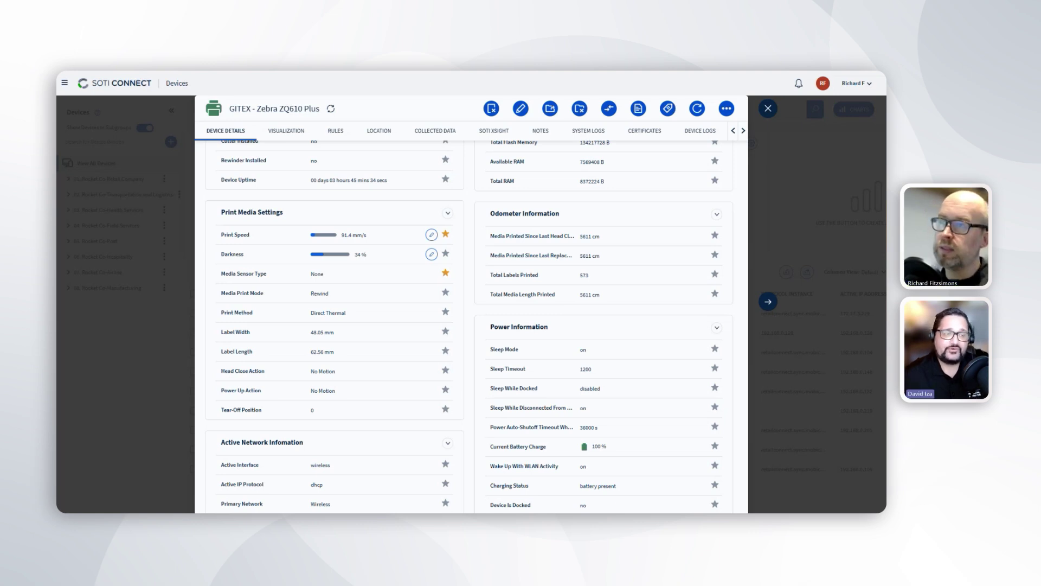
# - Switch to the VISUALIZATION view and page the paper-loading photos forward to image four
pyautogui.click(303, 134)
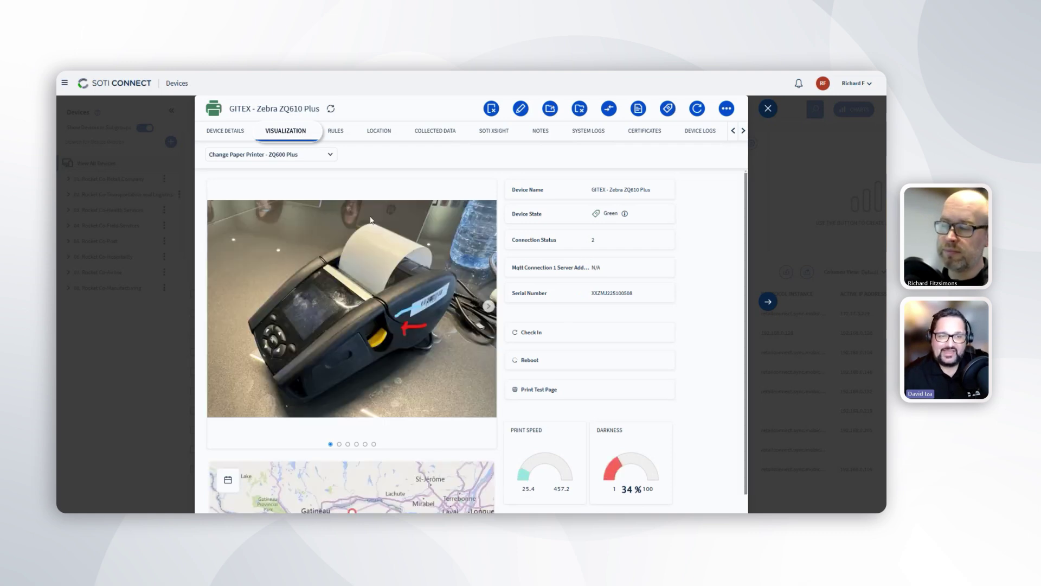
pyautogui.click(488, 308)
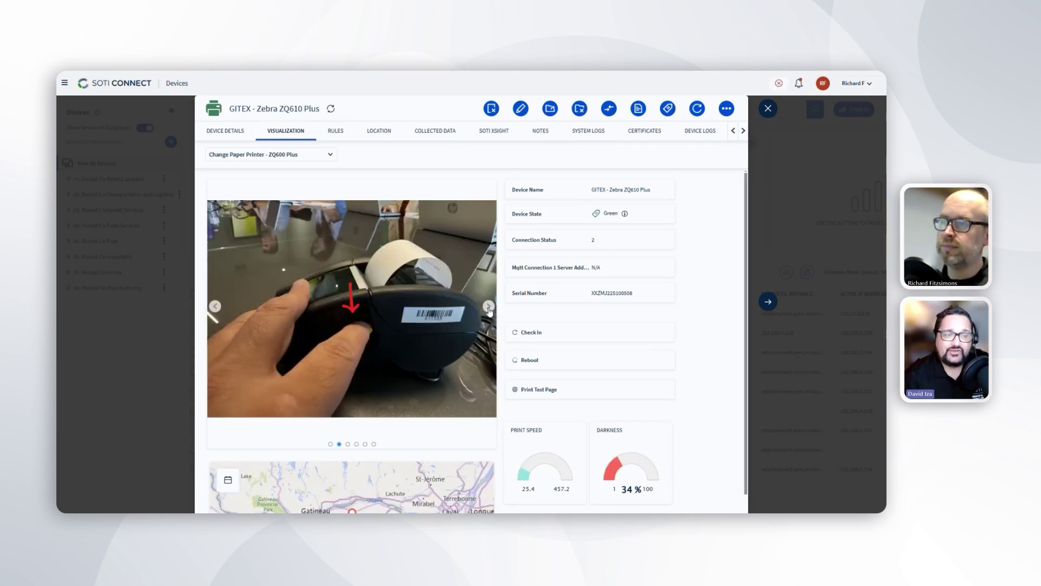
pyautogui.click(490, 308)
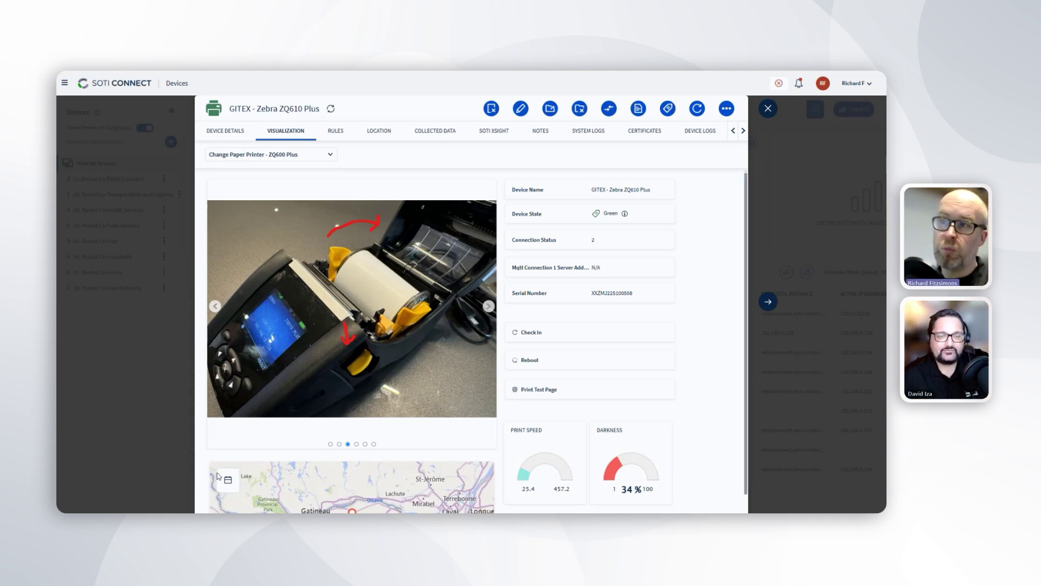
pyautogui.click(488, 307)
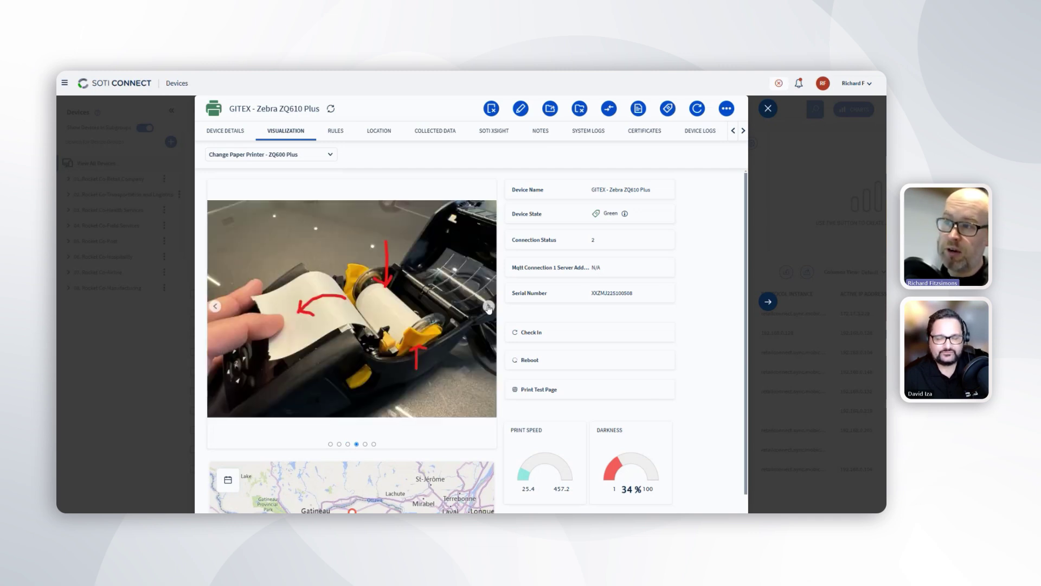
# - Advance the paper-loading carousel to slide 5, showing the latch being pressed
pyautogui.click(488, 306)
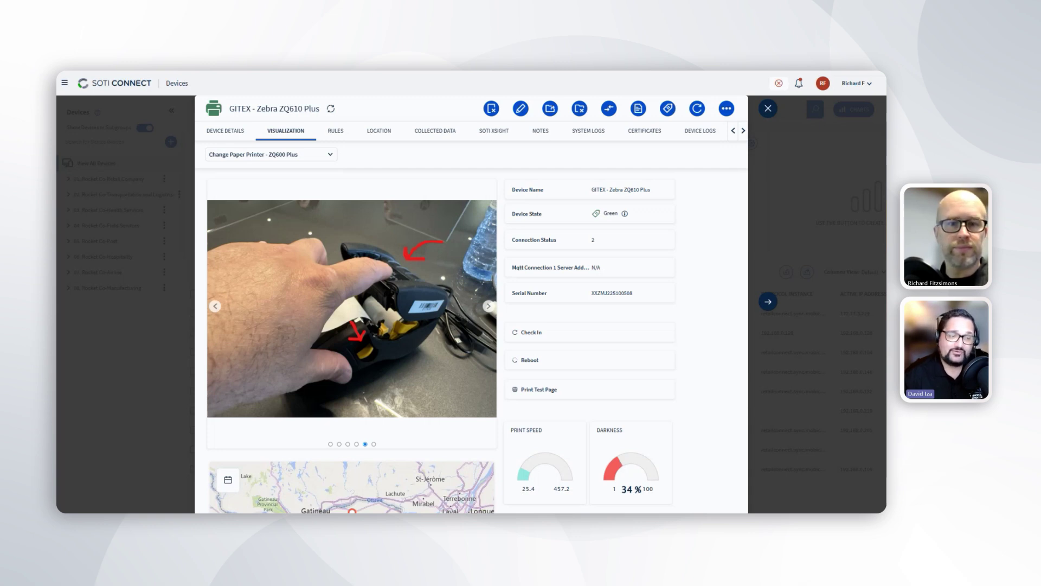
# - Open the Print Test Page rule's Setup step and drag its action to demonstrate reordering
pyautogui.click(336, 131)
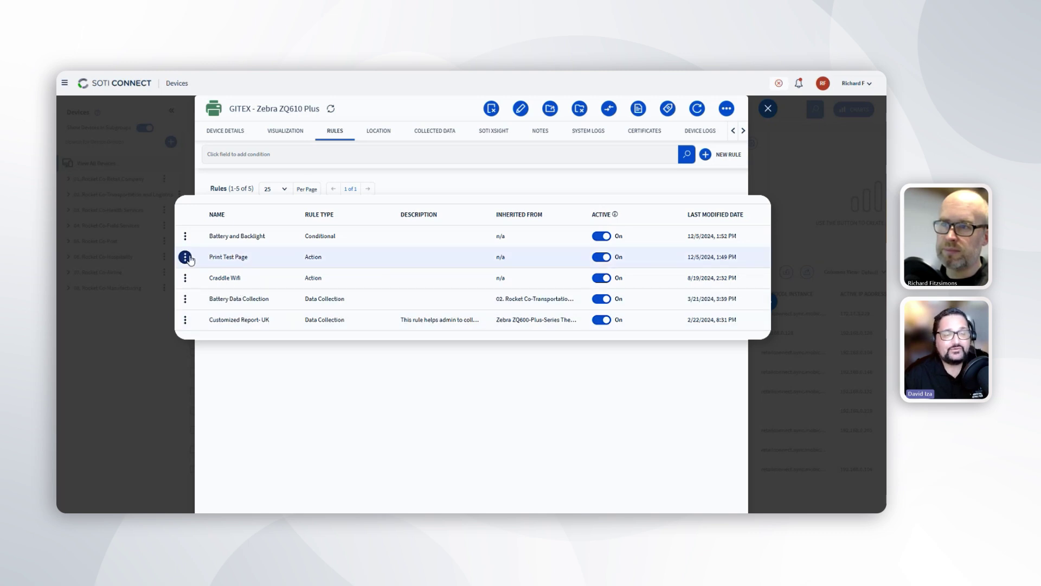
pyautogui.click(186, 257)
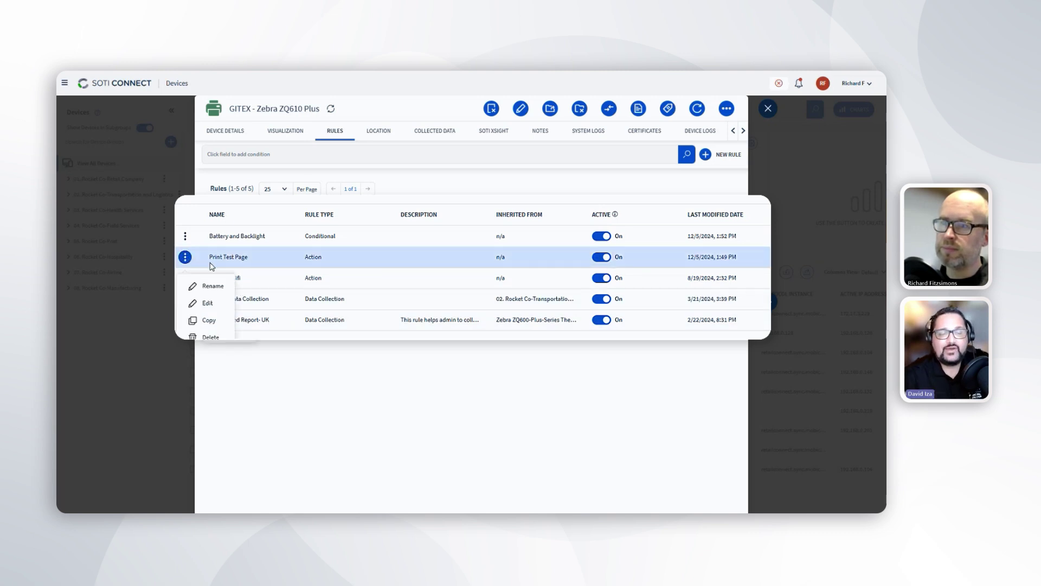
pyautogui.click(219, 302)
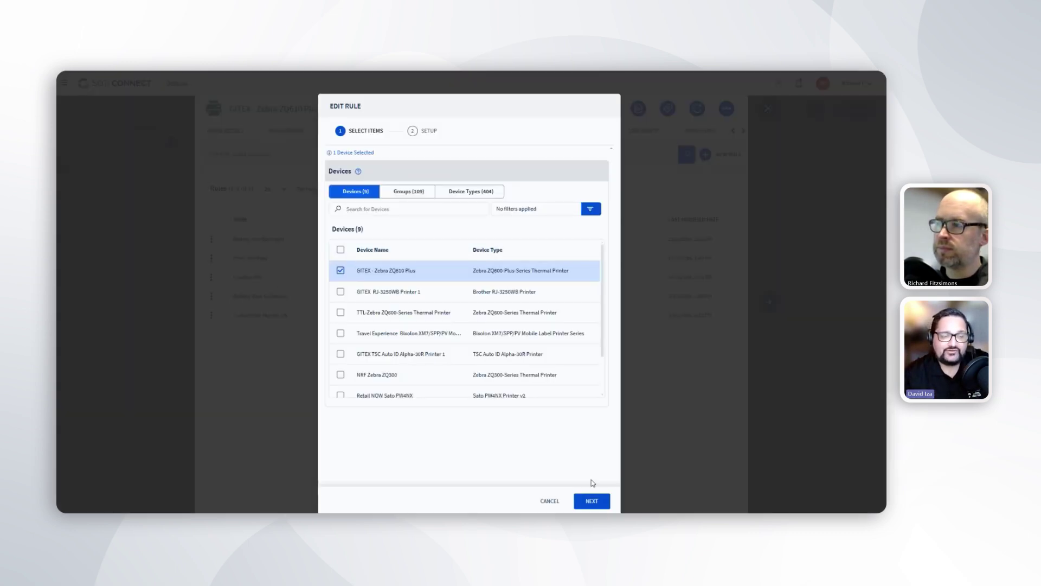
pyautogui.click(591, 500)
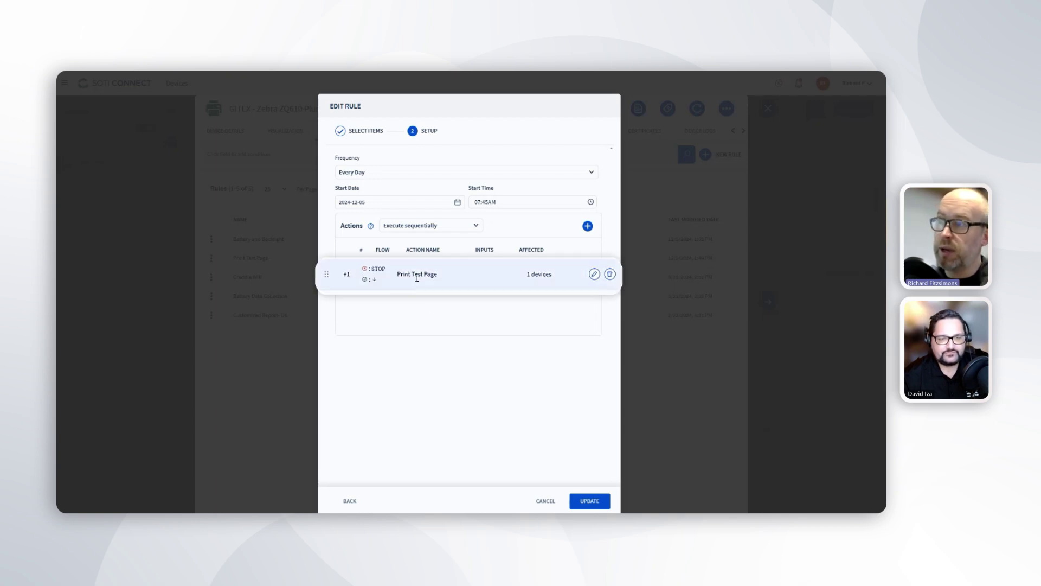
pyautogui.moveTo(418, 278); pyautogui.dragTo(505, 220)
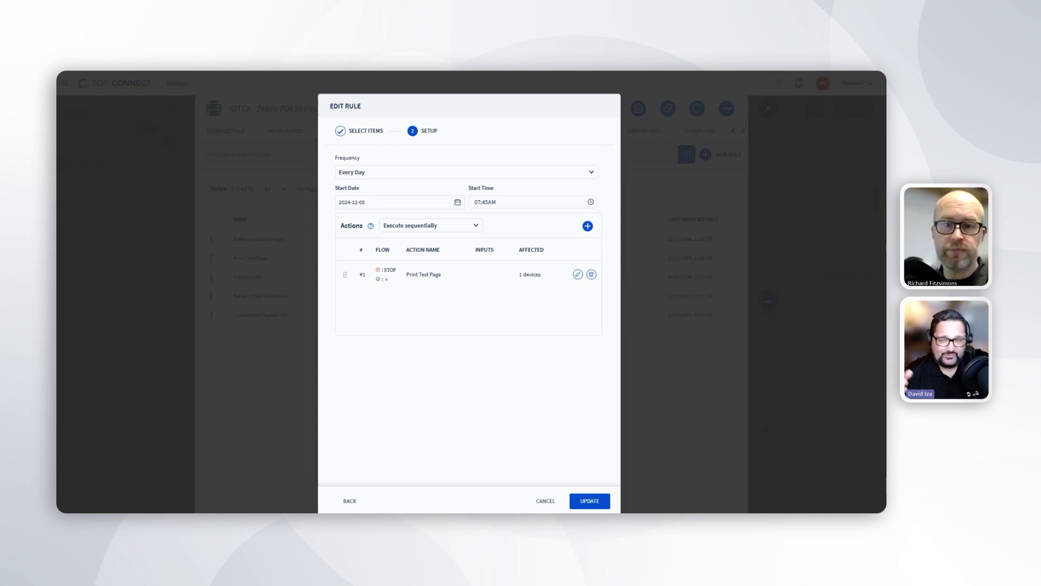
# - Cancel the Print Test Page editor and open the Battery and Backlight rule for editing
pyautogui.click(545, 501)
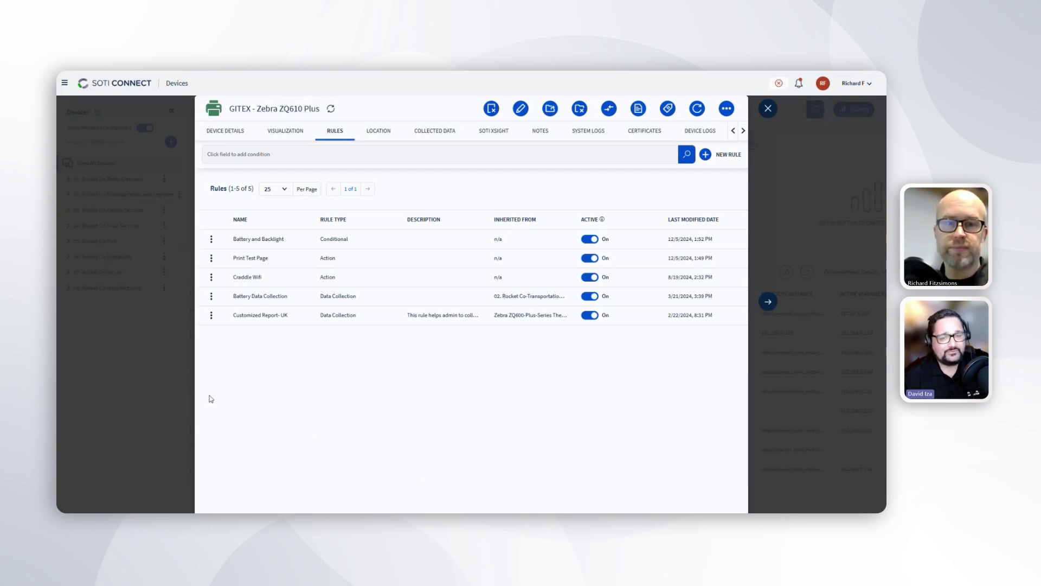
pyautogui.click(211, 239)
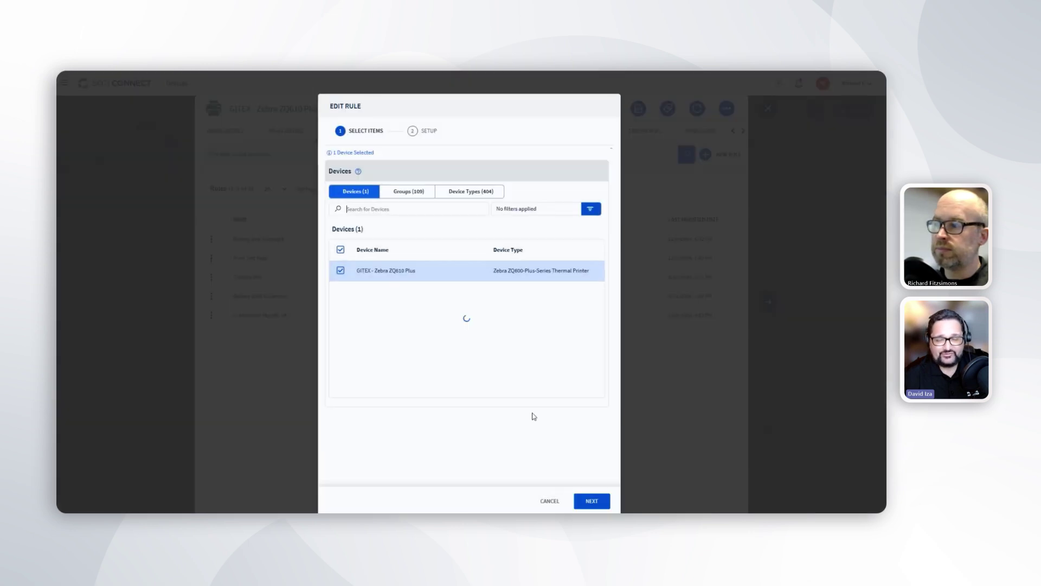
pyautogui.click(592, 500)
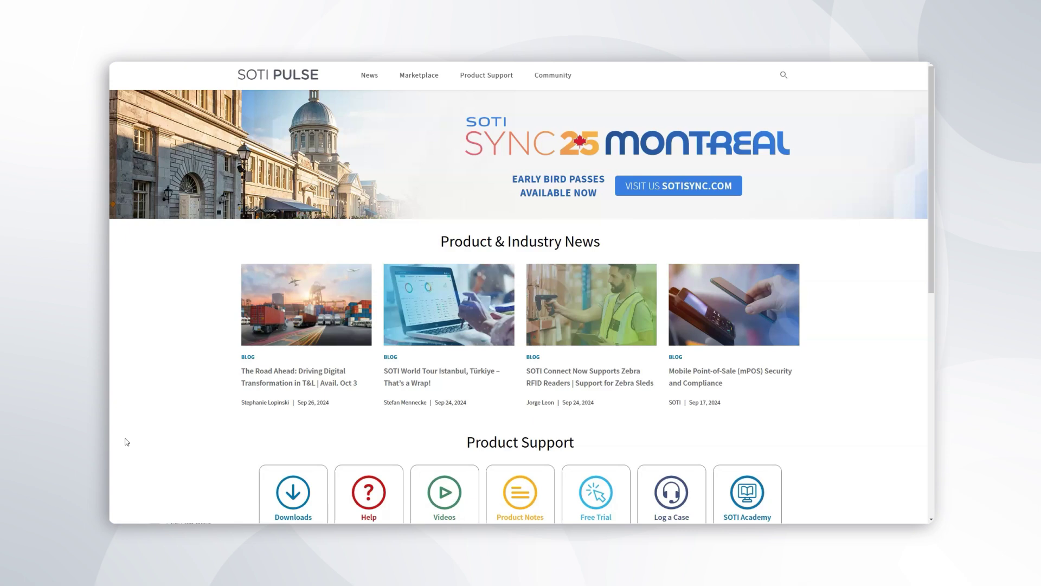
pyautogui.moveTo(490, 74)
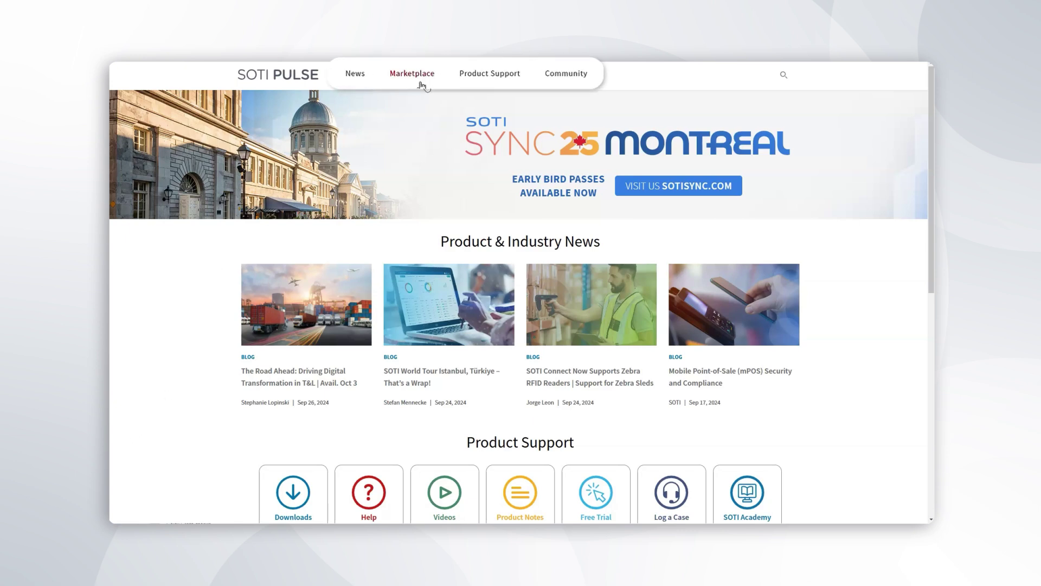
# - Go to Product Support on SOTI Pulse and select the SOTI Connect resources
pyautogui.click(504, 81)
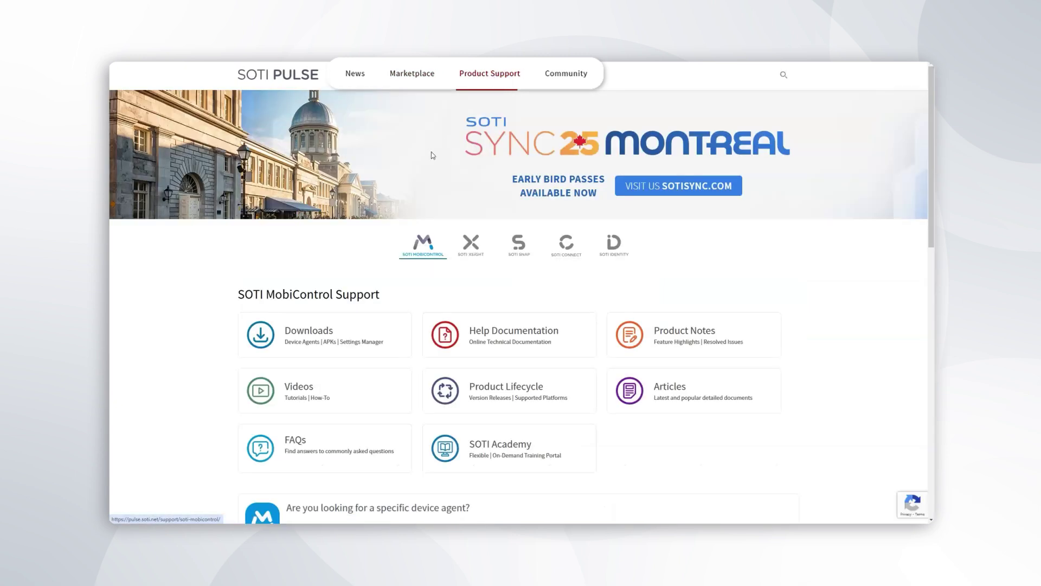
pyautogui.click(577, 253)
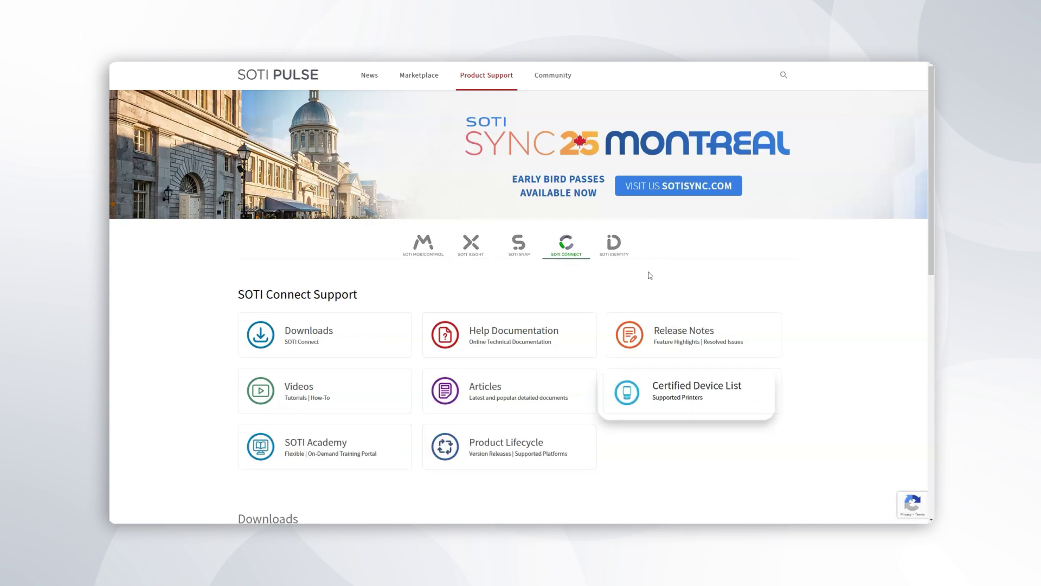
# - Open the Certified Device List tile to view the supported printer table
pyautogui.click(781, 404)
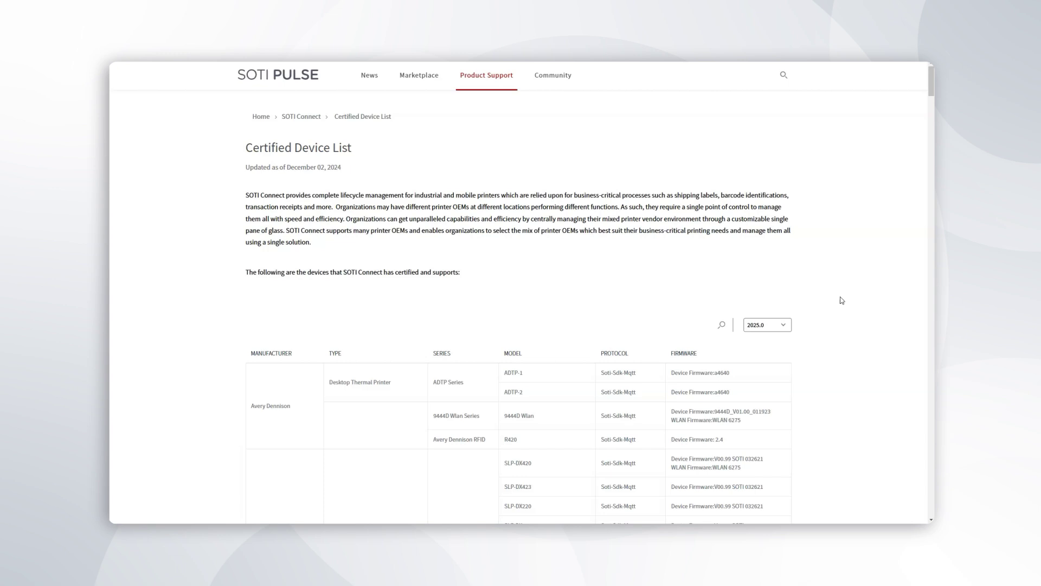
pyautogui.scroll(-5, 842, 300)
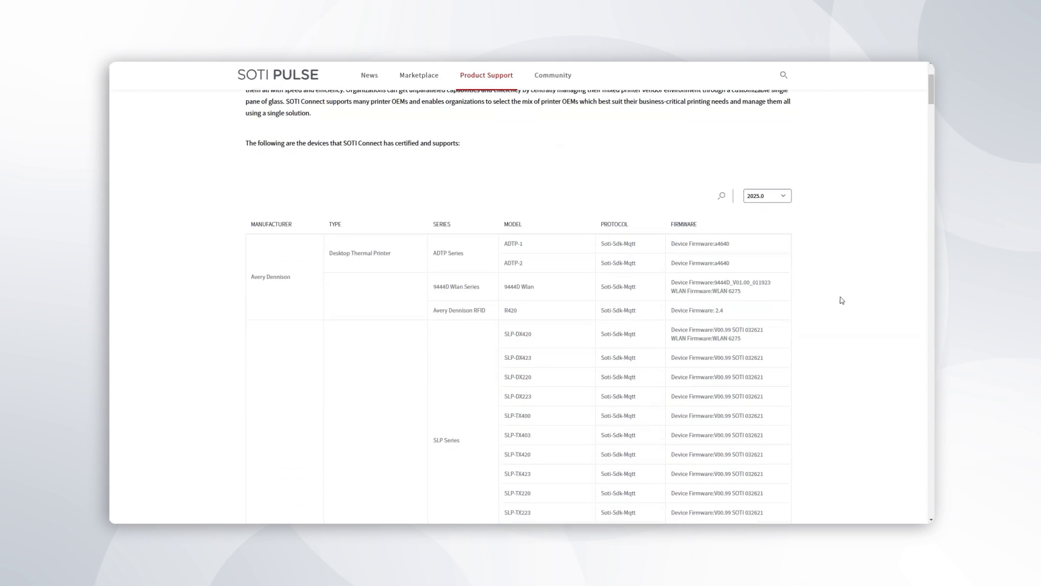
pyautogui.scroll(-1, 841, 300)
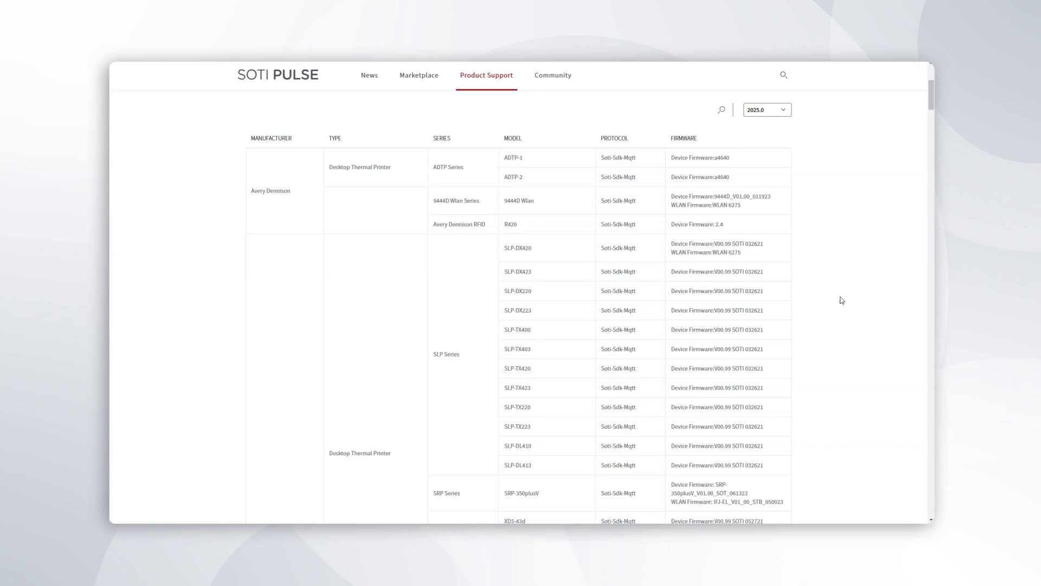
pyautogui.scroll(-5, 842, 300)
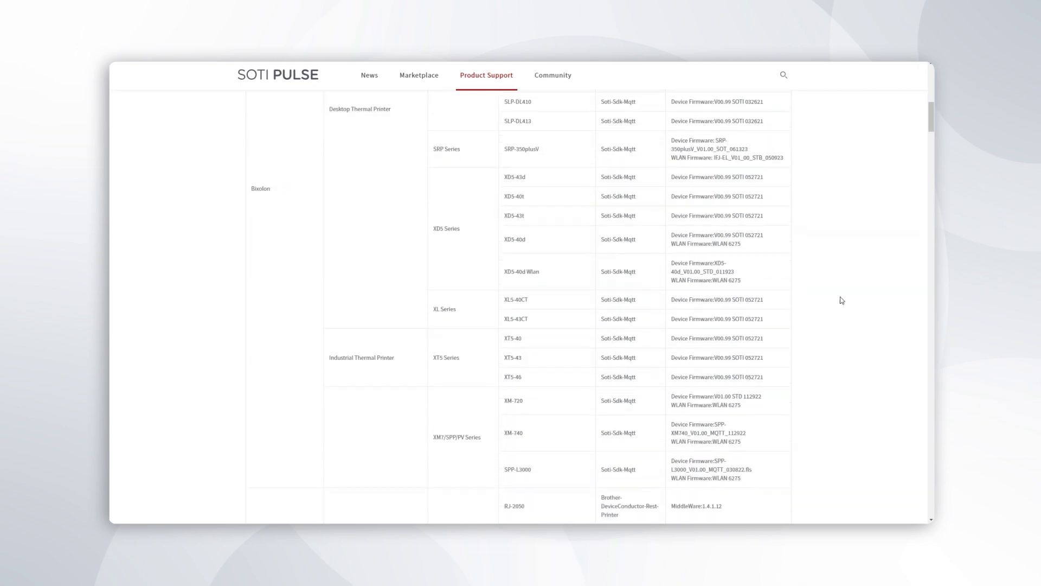
pyautogui.scroll(4, 841, 300)
pyautogui.scroll(2, 841, 300)
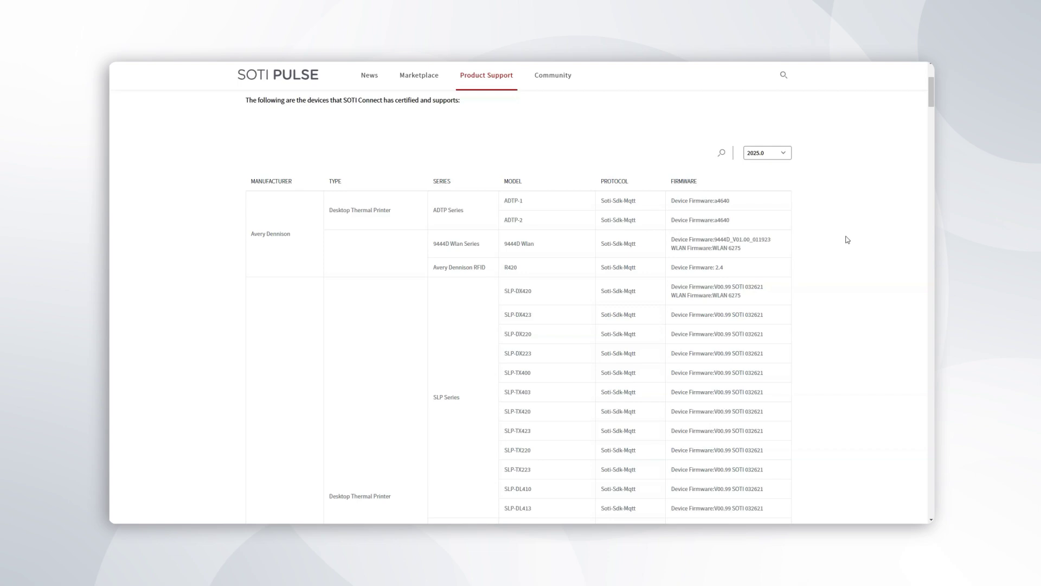
pyautogui.scroll(-1, 847, 240)
pyautogui.scroll(-2, 847, 239)
pyautogui.scroll(-1, 847, 239)
pyautogui.scroll(-1, 847, 239)
pyautogui.scroll(-2, 847, 239)
pyautogui.scroll(-2, 847, 240)
pyautogui.scroll(-2, 847, 239)
pyautogui.scroll(-2, 847, 240)
pyautogui.scroll(-2, 848, 240)
pyautogui.scroll(-2, 848, 239)
pyautogui.scroll(-1, 847, 239)
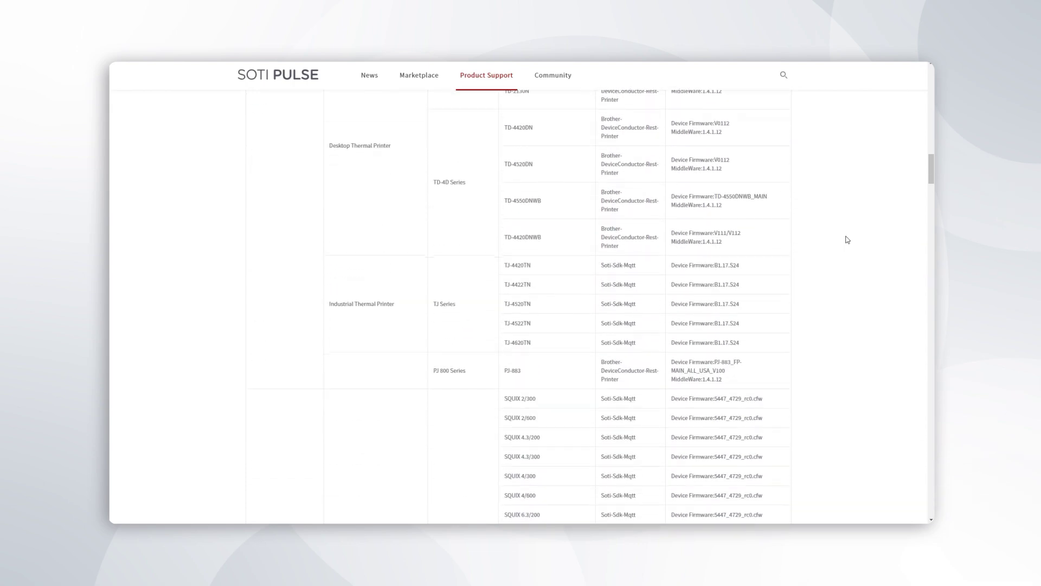
pyautogui.scroll(-4, 847, 239)
pyautogui.scroll(-2, 846, 239)
pyautogui.scroll(-2, 847, 239)
pyautogui.scroll(4, 847, 239)
pyautogui.scroll(3, 847, 239)
pyautogui.scroll(3, 847, 240)
pyautogui.scroll(2, 848, 240)
pyautogui.scroll(2, 848, 240)
pyautogui.scroll(1, 847, 239)
pyautogui.scroll(2, 847, 239)
pyautogui.scroll(1, 847, 240)
pyautogui.scroll(1, 847, 239)
pyautogui.scroll(3, 847, 239)
pyautogui.scroll(1, 848, 240)
pyautogui.scroll(5, 847, 240)
pyautogui.scroll(1, 848, 239)
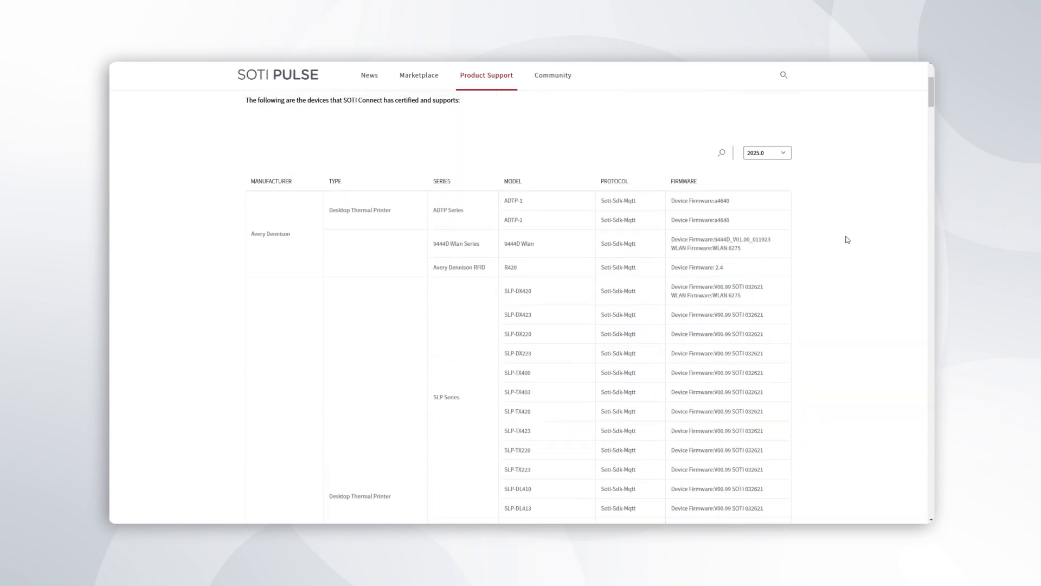
pyautogui.scroll(1, 847, 239)
pyautogui.scroll(1, 847, 239)
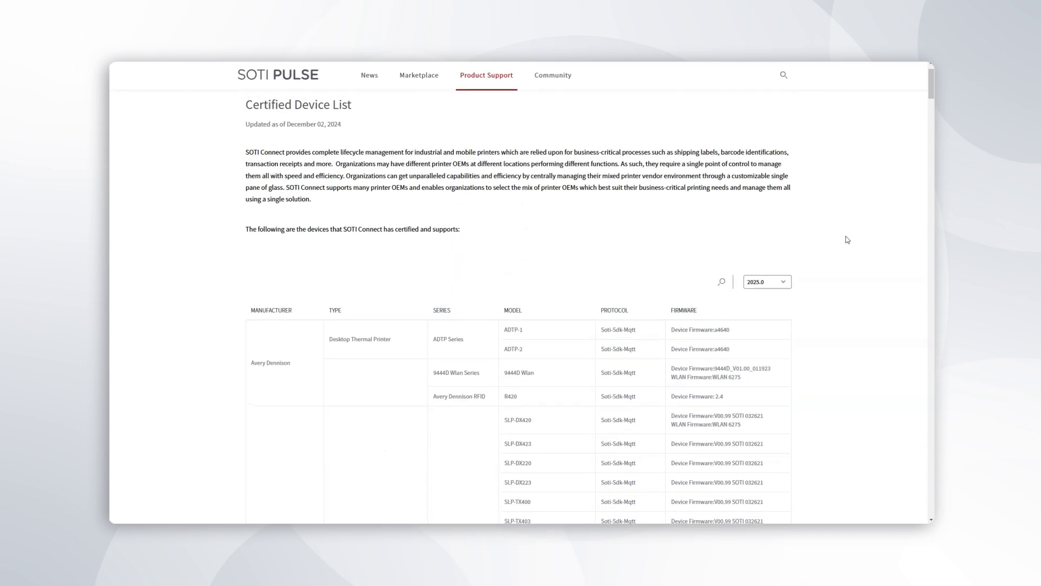